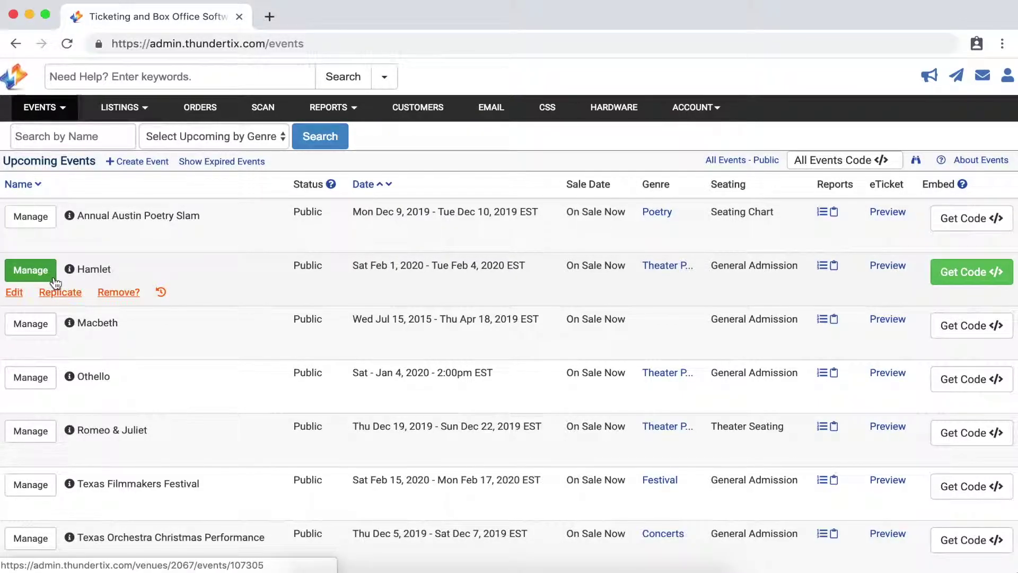
- Open the ticket types for Hamlet's Sunday February 2, 2020 performance and move V.I.P. to the top of the ticket order
left_click(56, 280)
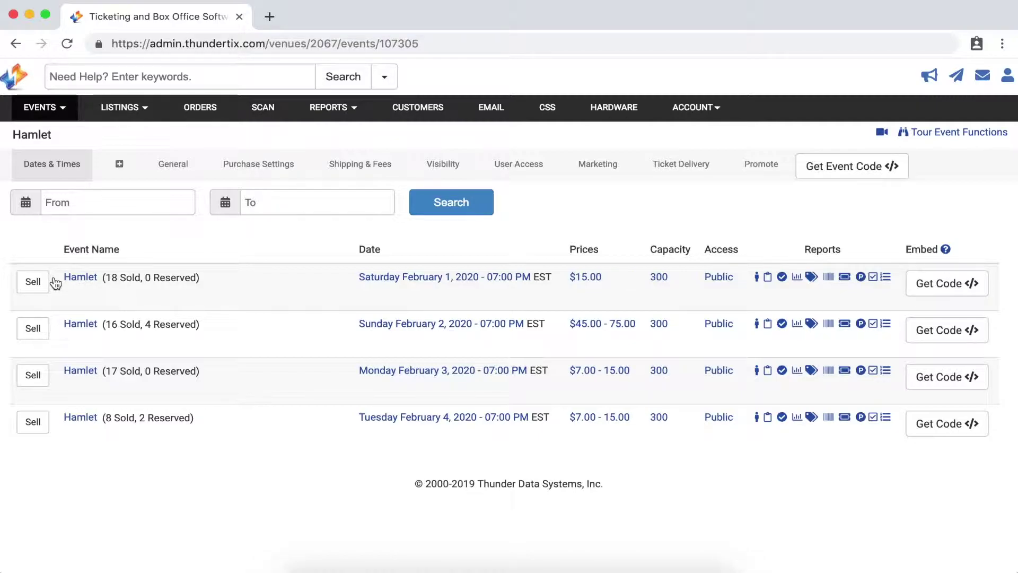
mouse_move(132, 318)
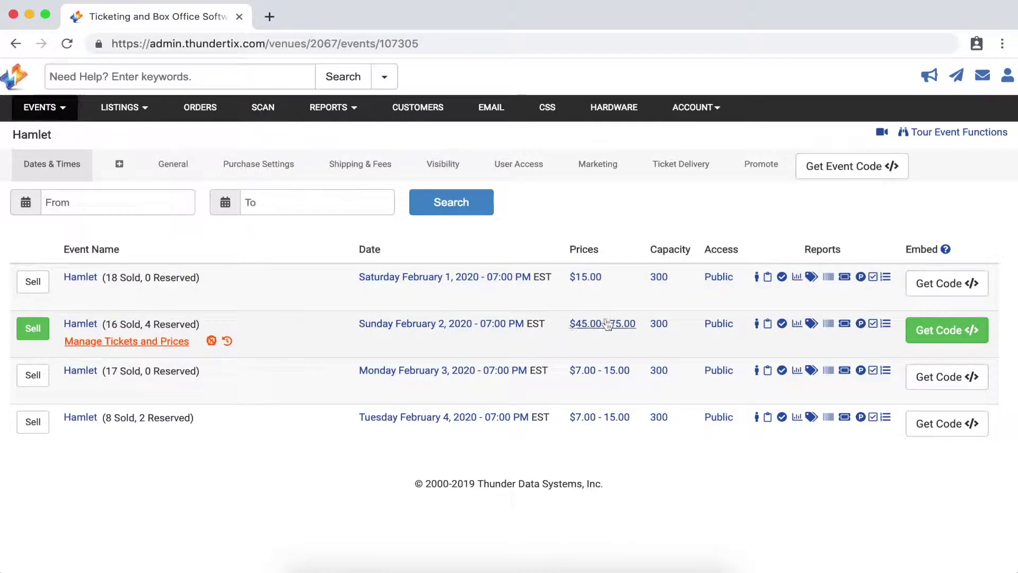
left_click(130, 342)
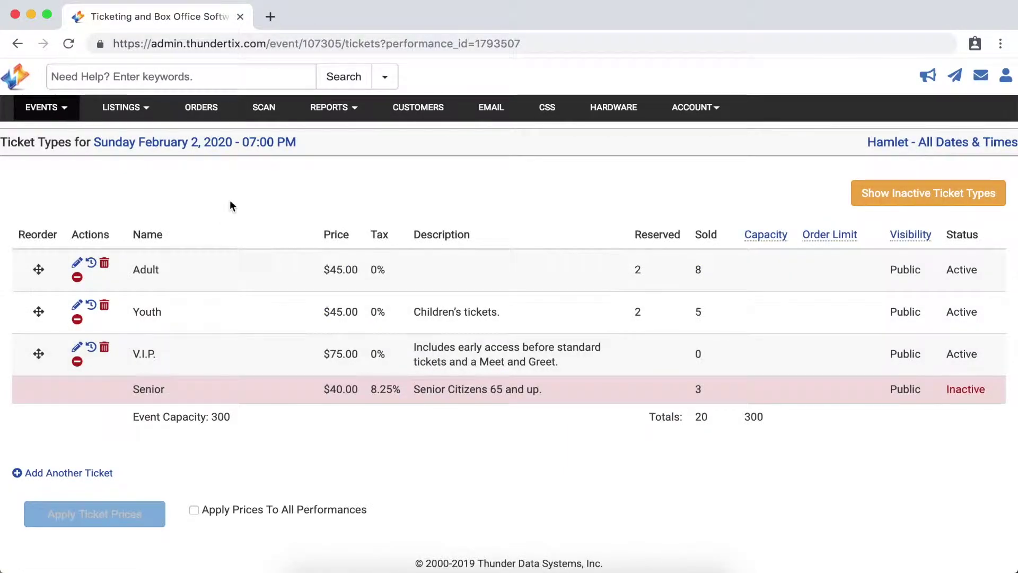
left_click_drag(171, 355, 180, 263)
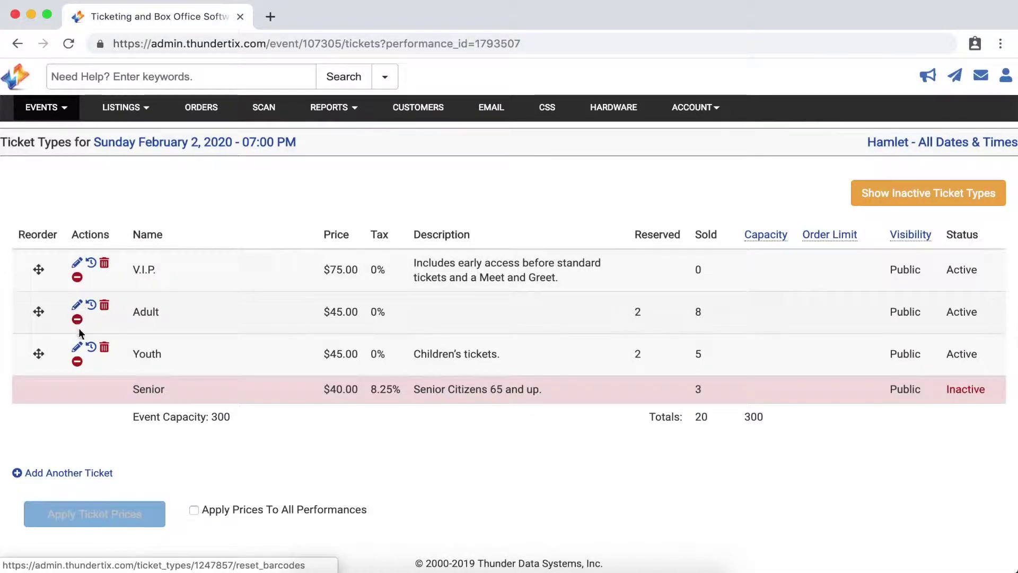
- Rename the Youth ticket type as "Child Under 12"
left_click(77, 348)
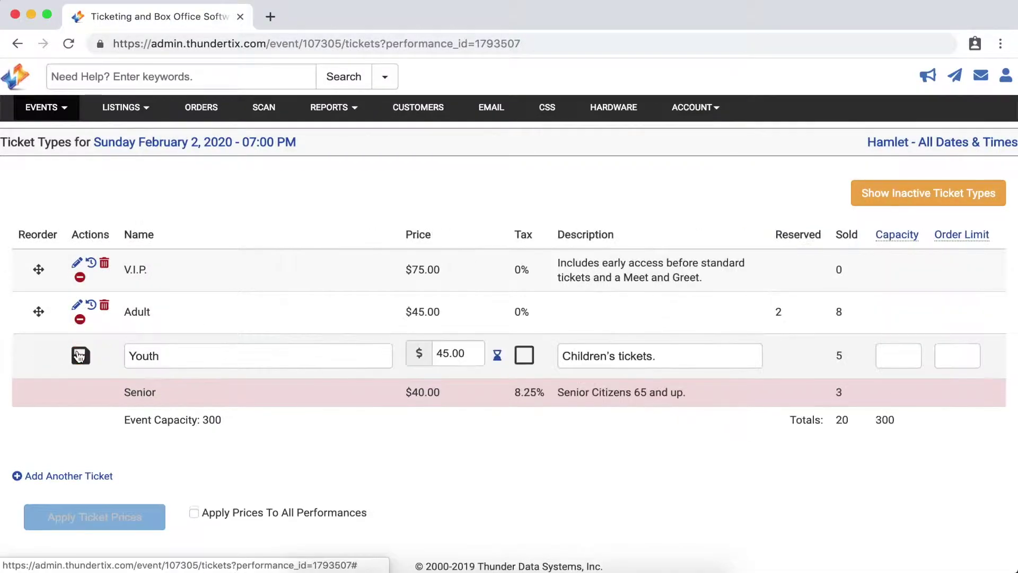
left_click(175, 354)
key("BackSpace")
key("BackSpace")
key("BackSpace")
key("BackSpace")
key("BackSpace")
type("Child Under 12")
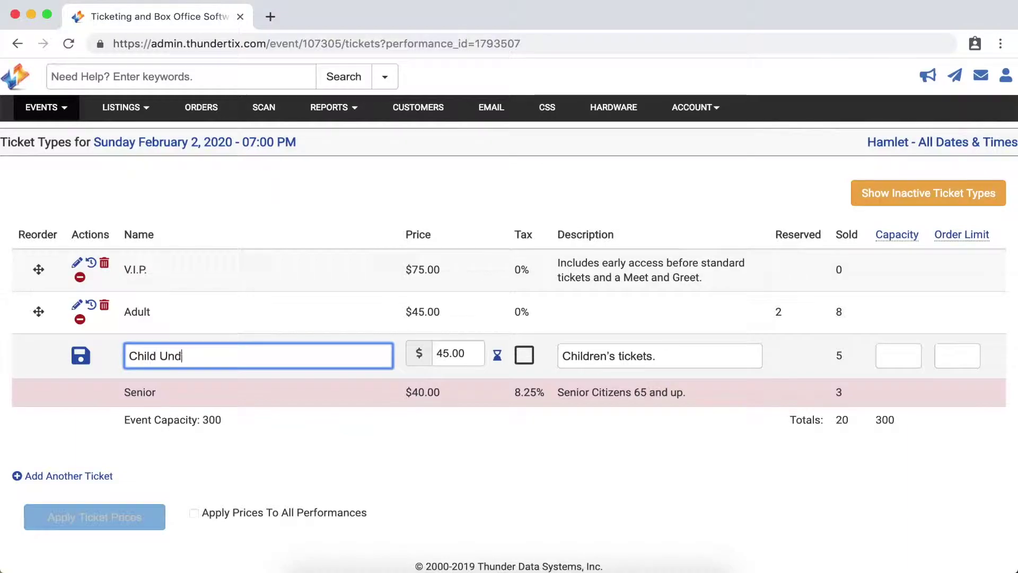
- Set the Child Under 12 ticket's price to 35.00 and enable tax on it
left_click(475, 352)
key("BackSpace")
key("BackSpace")
key("BackSpace")
key("BackSpace")
key("BackSpace")
type("35.00")
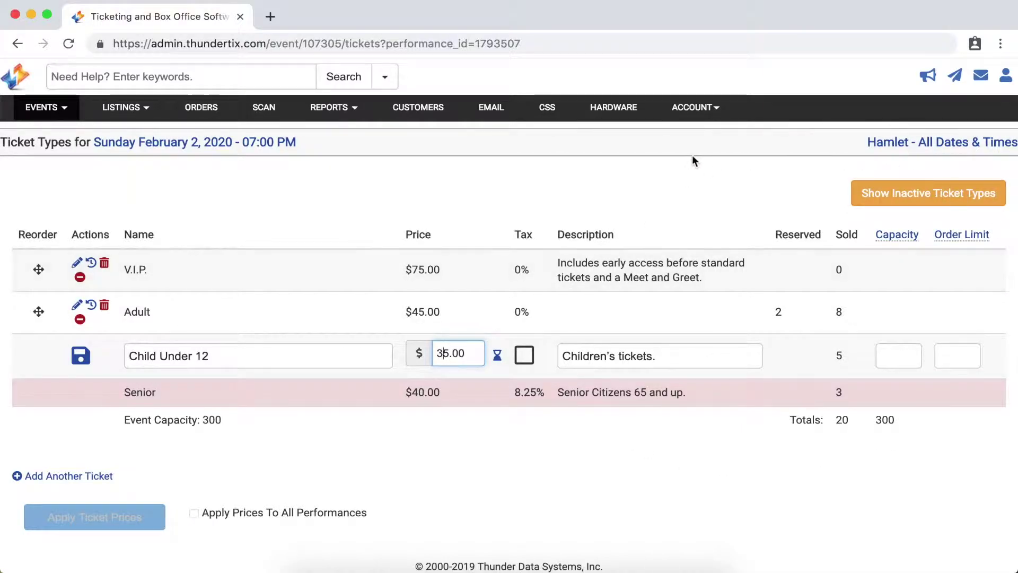
left_click(530, 362)
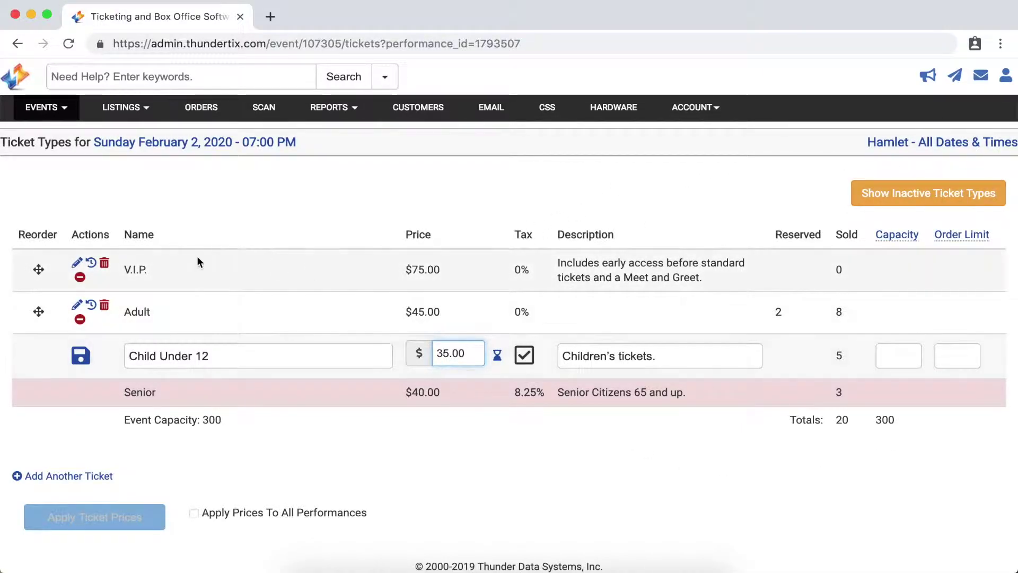
- Enable tax on the Adult and V.I.P. ticket types
left_click(77, 305)
left_click(77, 261)
left_click(524, 316)
left_click(524, 272)
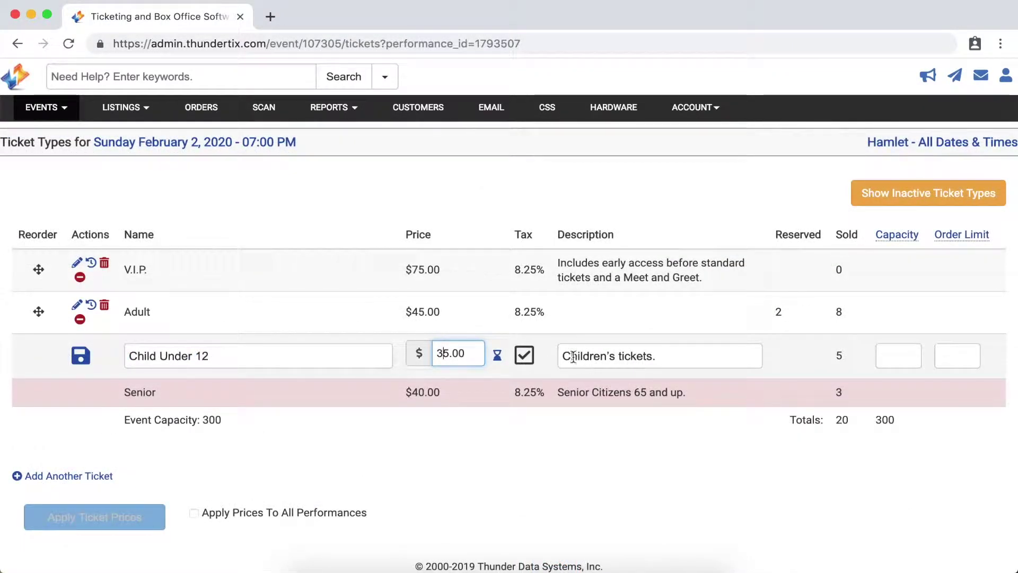
- Change the Child Under 12 ticket's description to "Children age 12 and under." and save the ticket type
left_click(677, 358)
key("BackSpace")
key("BackSpace")
key("BackSpace")
key("BackSpace")
key("BackSpace")
key("BackSpace")
key("BackSpace")
key("BackSpace")
key("BackSpace")
key("BackSpace")
type("age 12 and ")
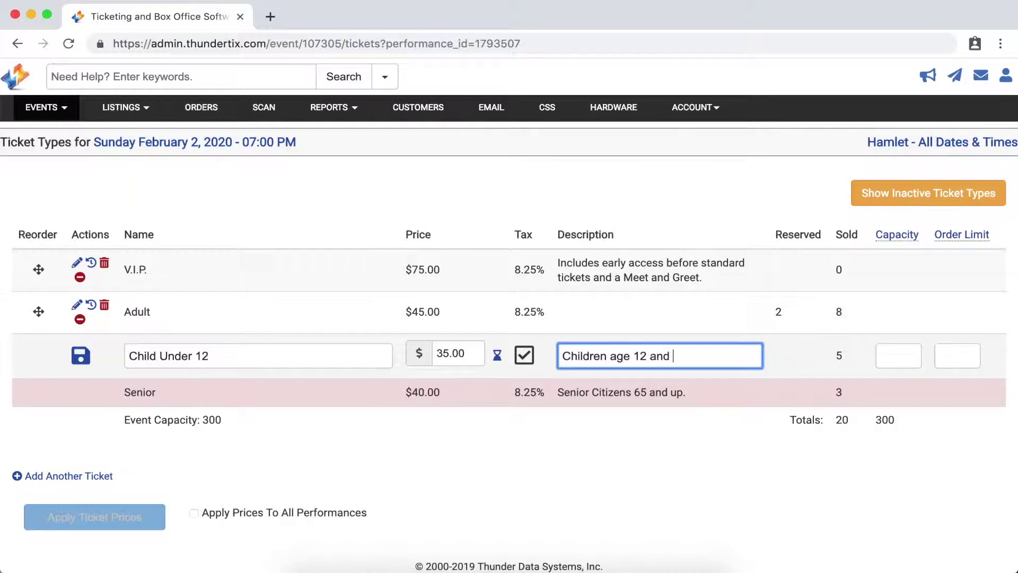
type("under.")
left_click(81, 356)
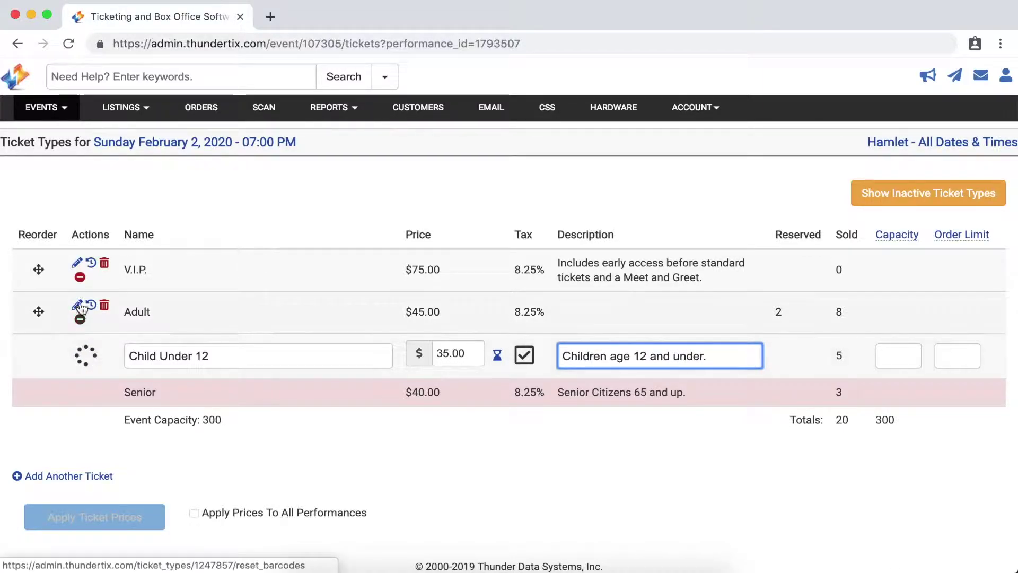
- Set the V.I.P. ticket's capacity to 15, leaving its order limit blank
left_click(76, 262)
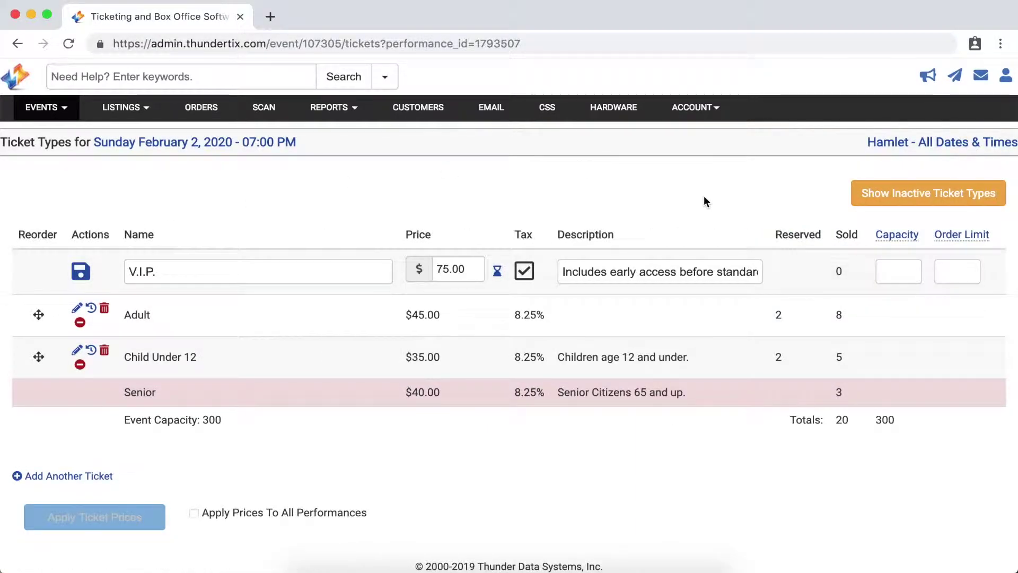
mouse_move(897, 239)
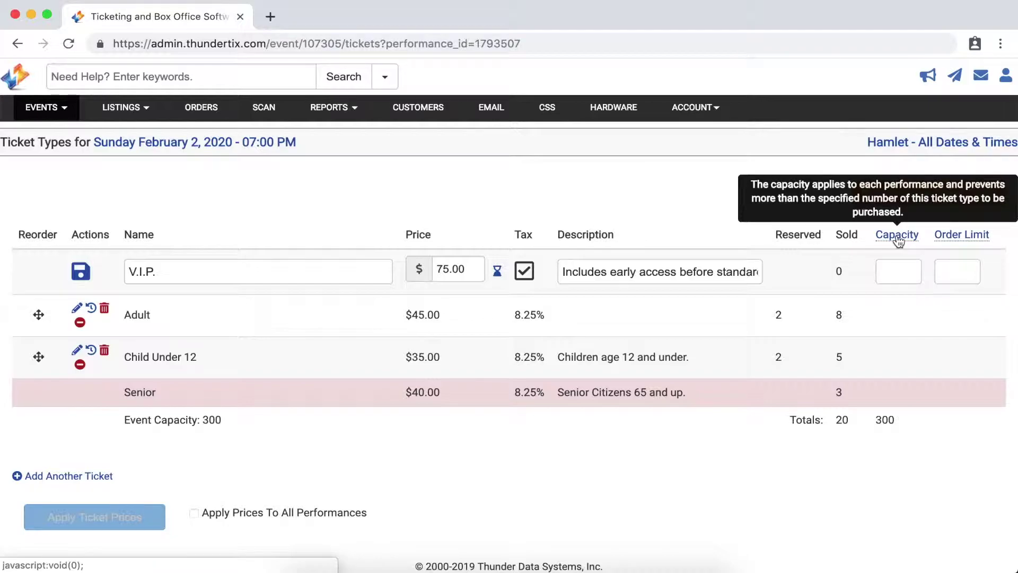
left_click(904, 268)
type("15")
left_click(962, 237)
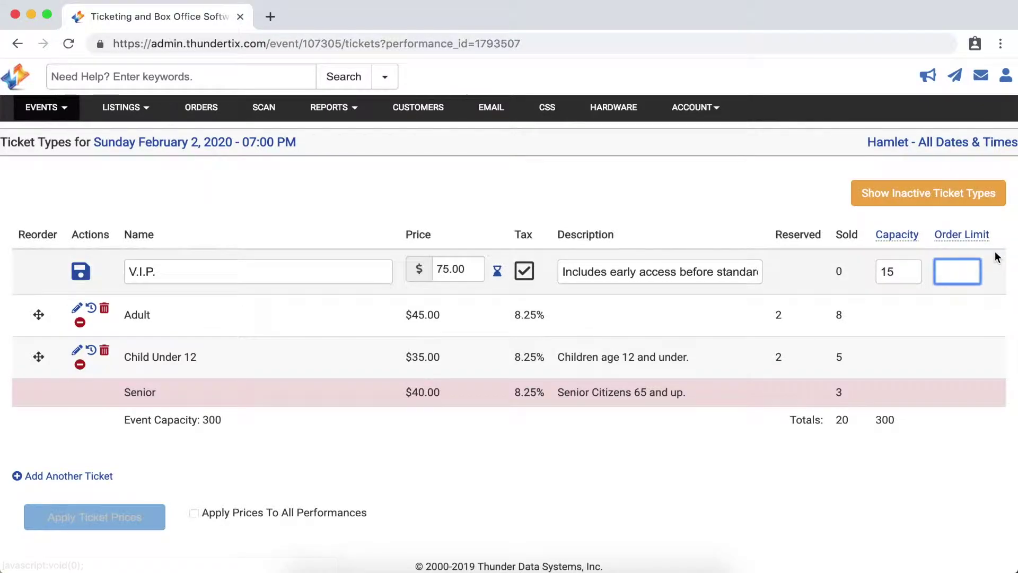
- Switch the V.I.P. ticket's visibility to Private and back to Public
scroll(994, 257, "right", 3)
left_click(895, 240)
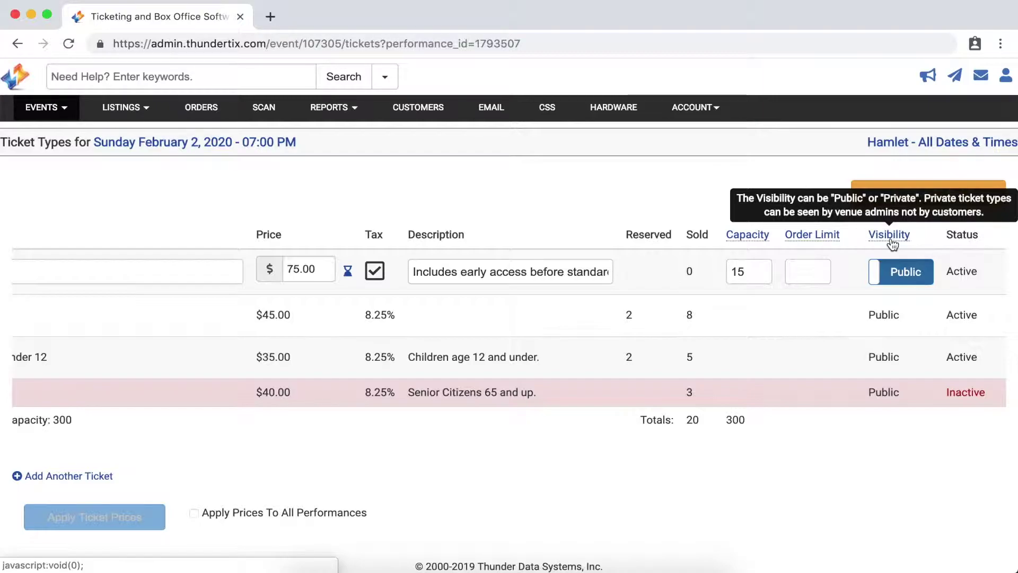
left_click(881, 280)
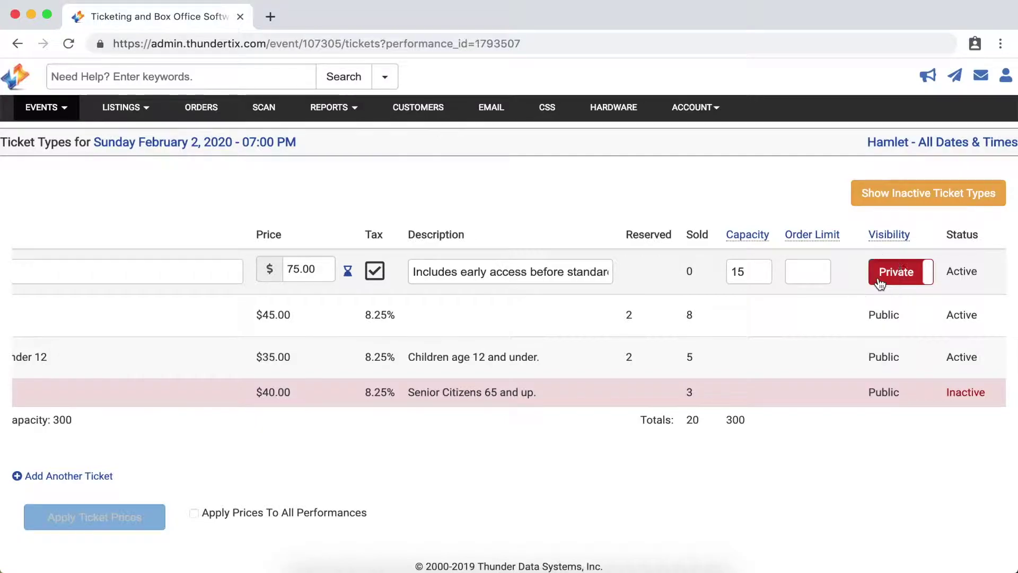
left_click(880, 282)
mouse_move(886, 243)
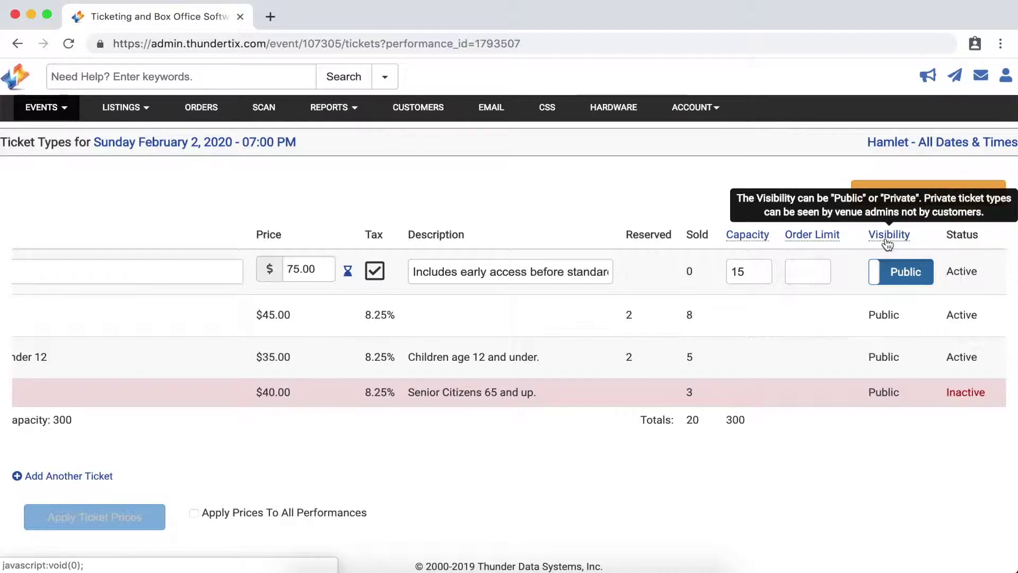
- Save the edited V.I.P. ticket type
scroll(869, 253, "left", 5)
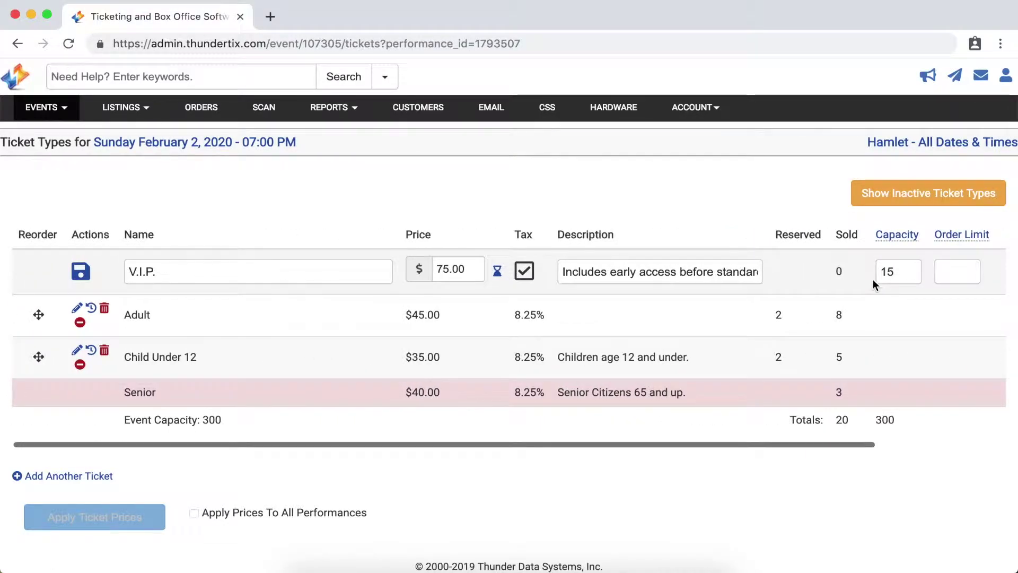
left_click(81, 271)
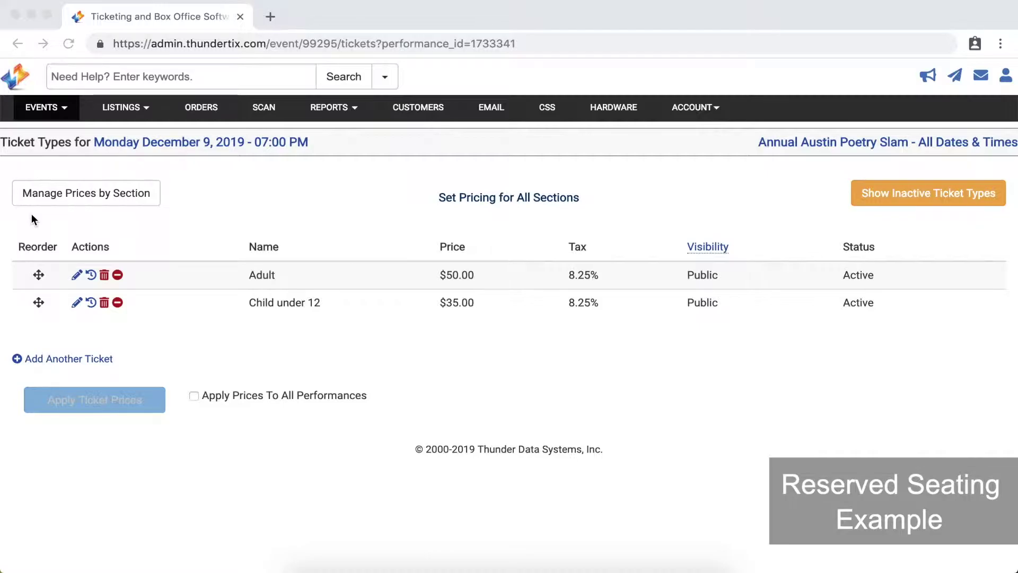
- Schedule the Adult ticket's current price to end 100 days before the event
left_click(77, 307)
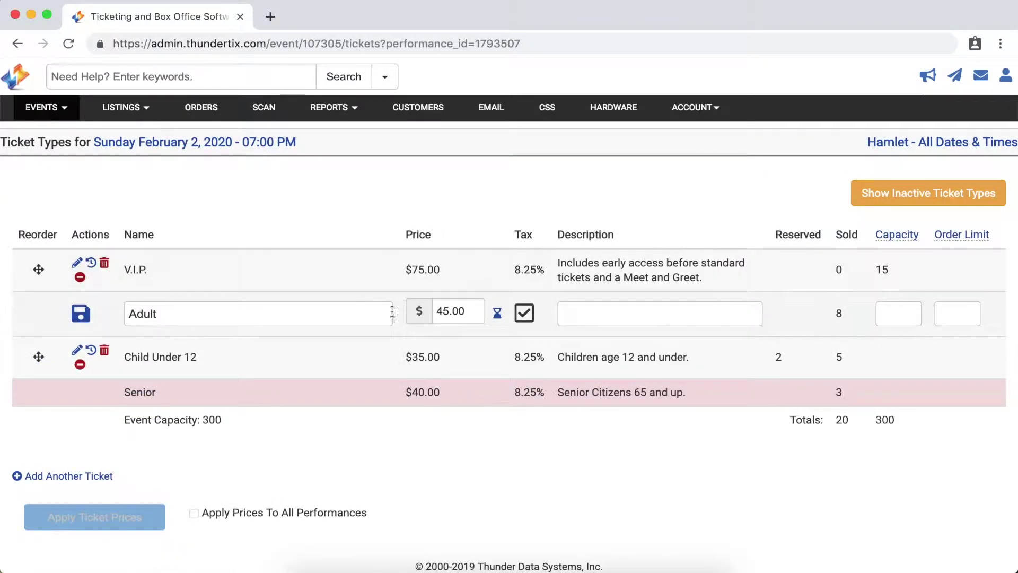
mouse_move(497, 318)
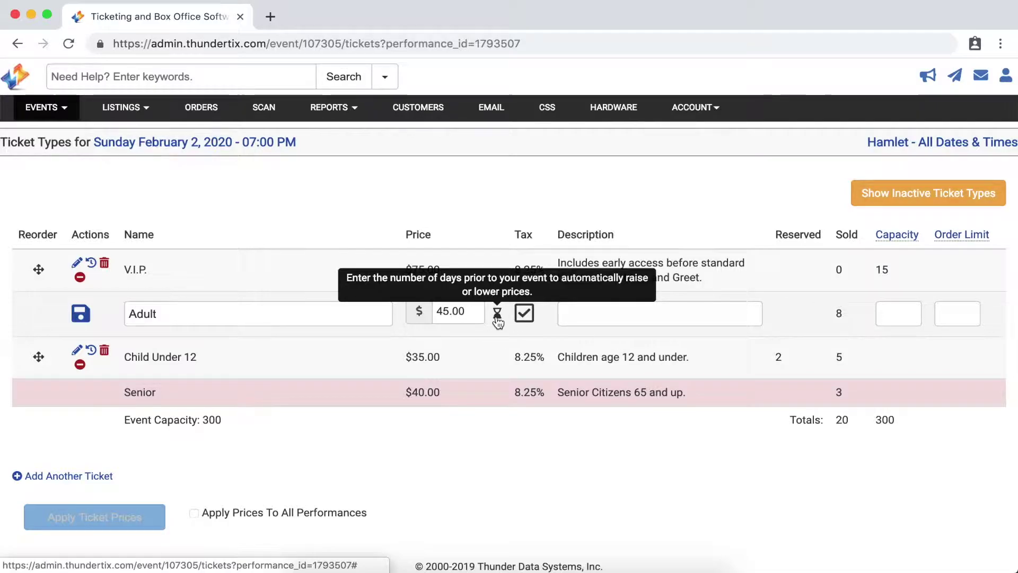
left_click(497, 314)
left_click(549, 335)
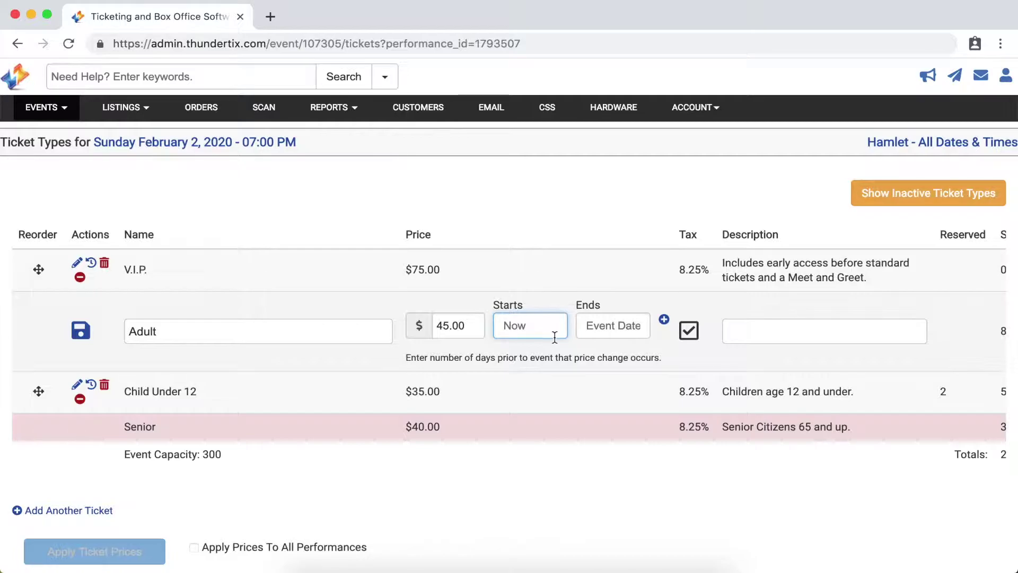
left_click(636, 336)
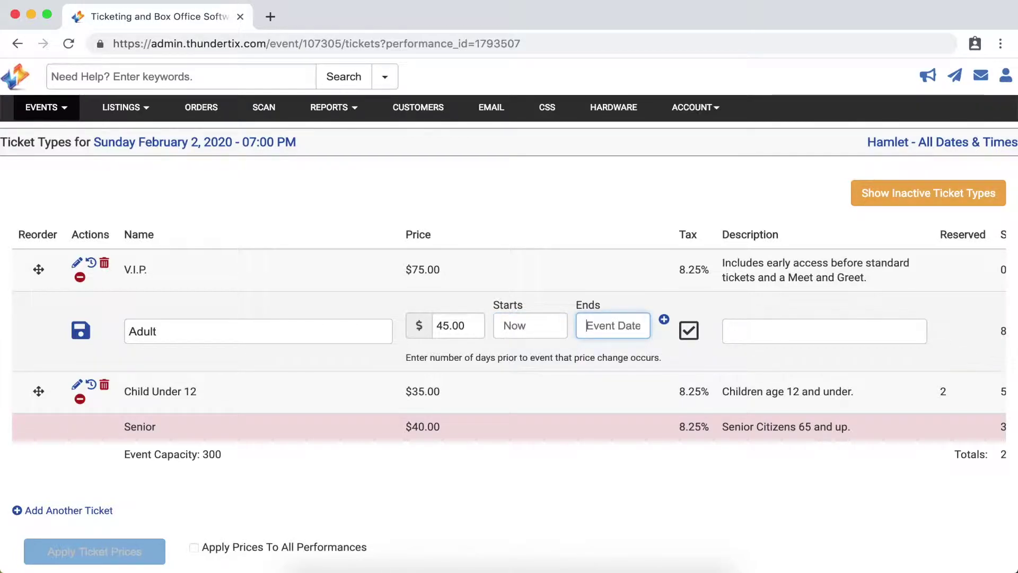
type("100")
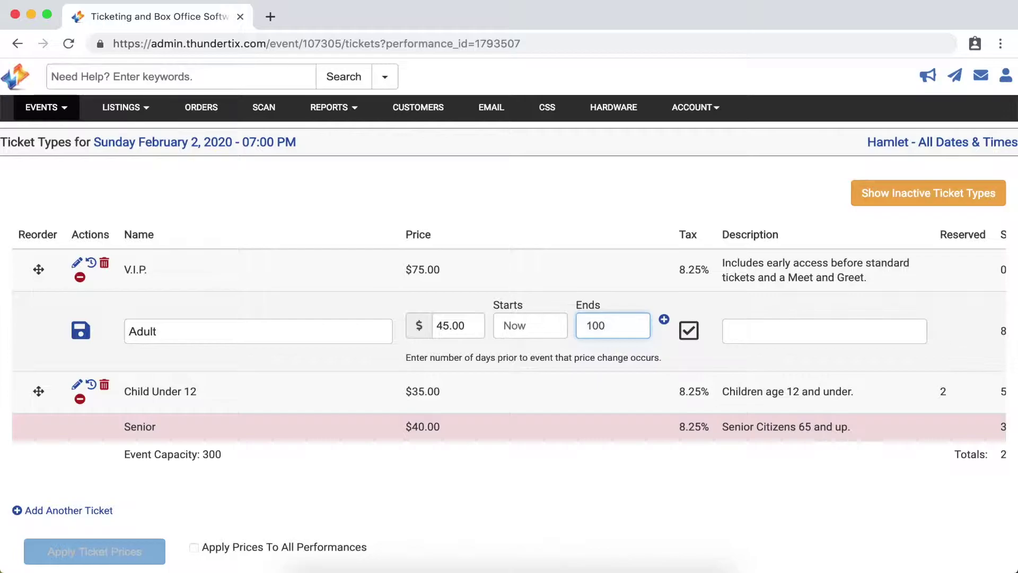
- Add a second Adult pricing tier at 50.00, running from 99 days to 1 day before the event
left_click(664, 320)
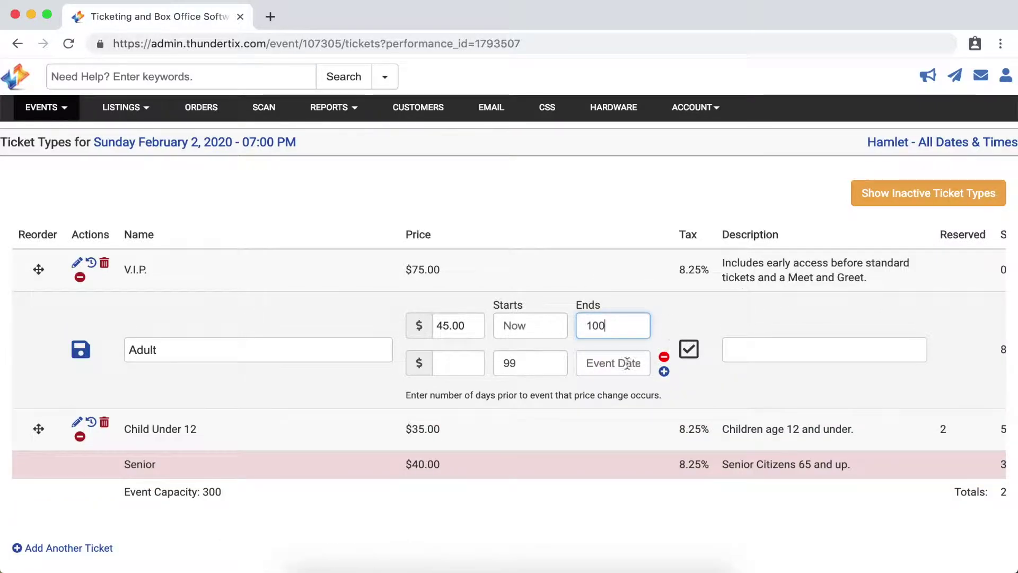
left_click(483, 366)
type("50.00")
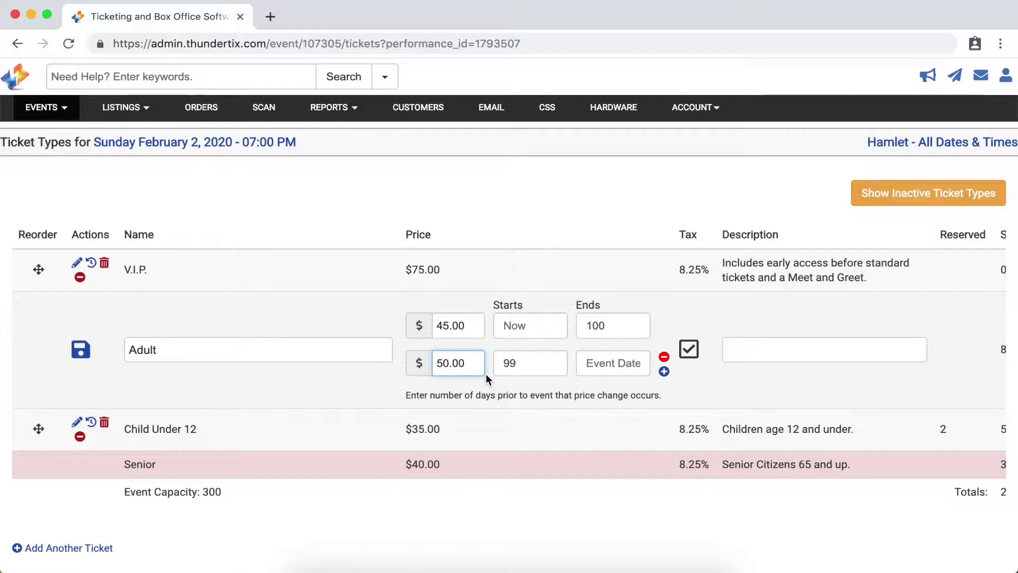
left_click(586, 364)
type("1")
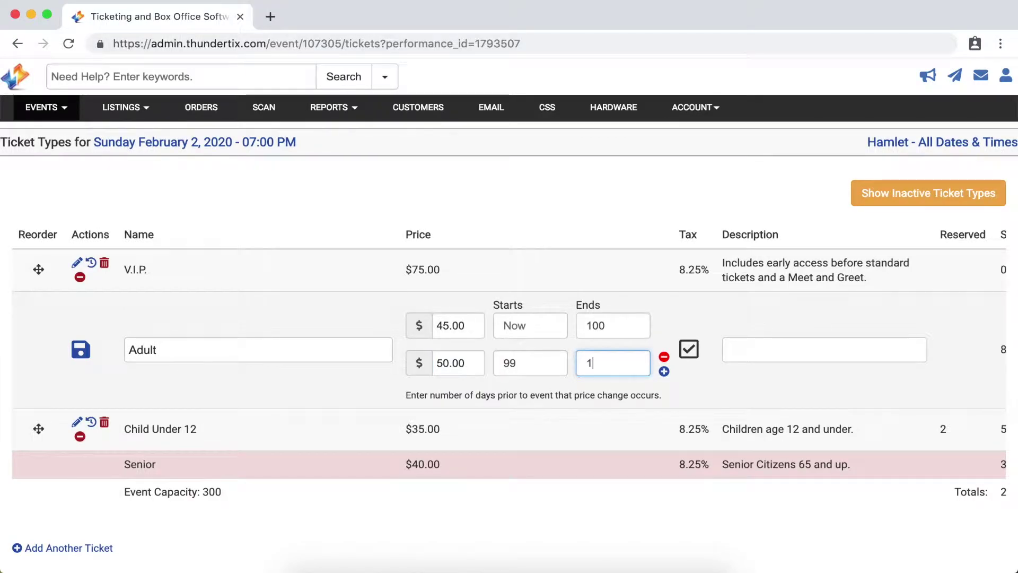
- Add a third Adult pricing tier at 55.00 starting 0 days before the event, and save the ticket type
left_click(663, 371)
left_click(528, 397)
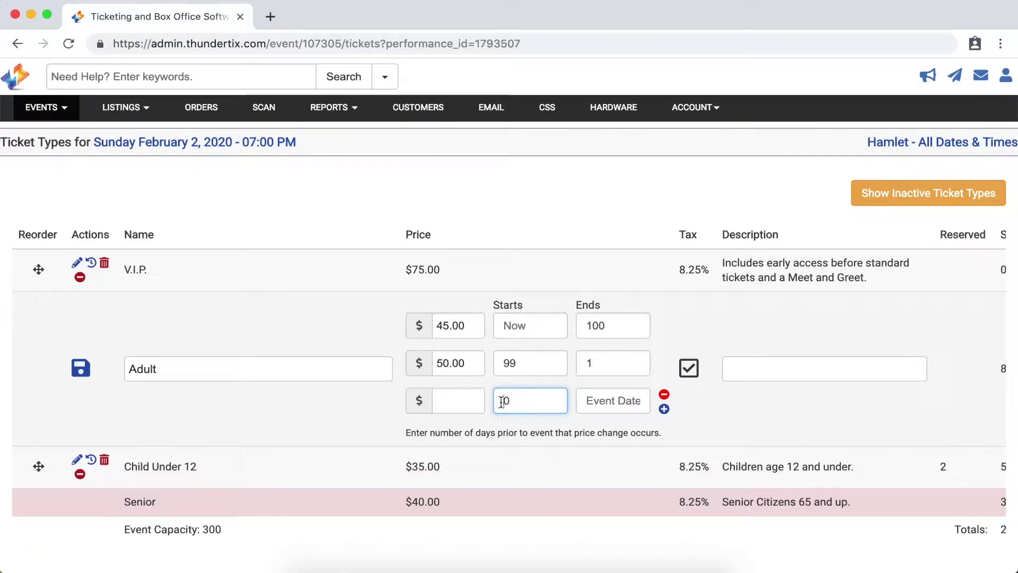
left_click(469, 403)
type("55.00")
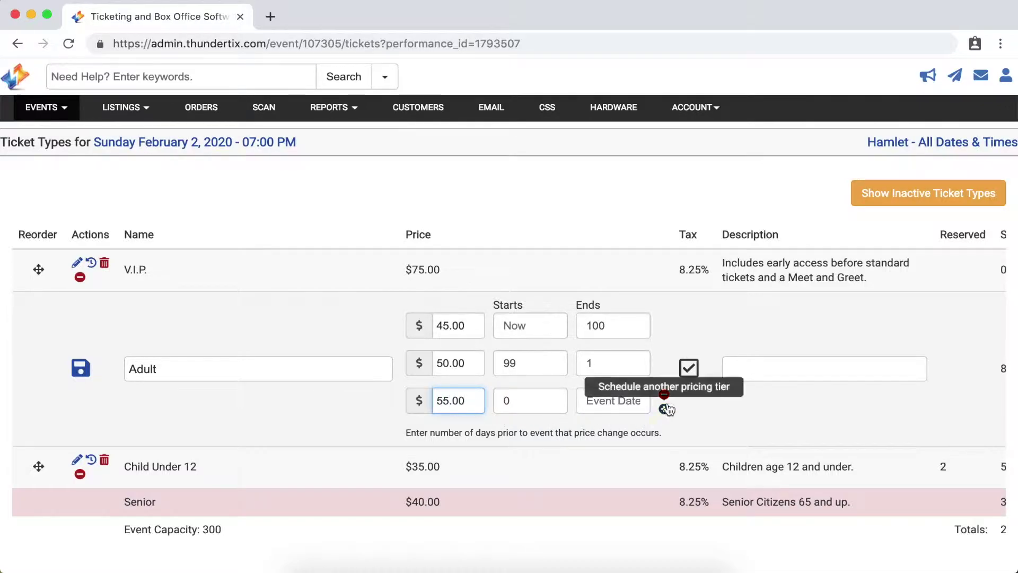
left_click(80, 367)
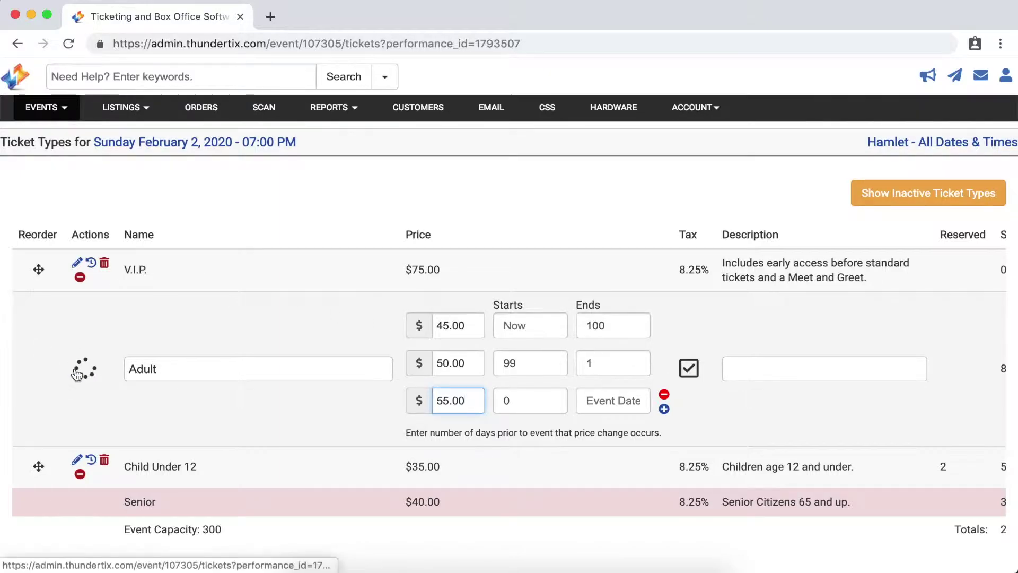
- Apply the ticket prices to all Hamlet performances, confirm the change and dismiss the update notice
scroll(6, 413, "down", 1)
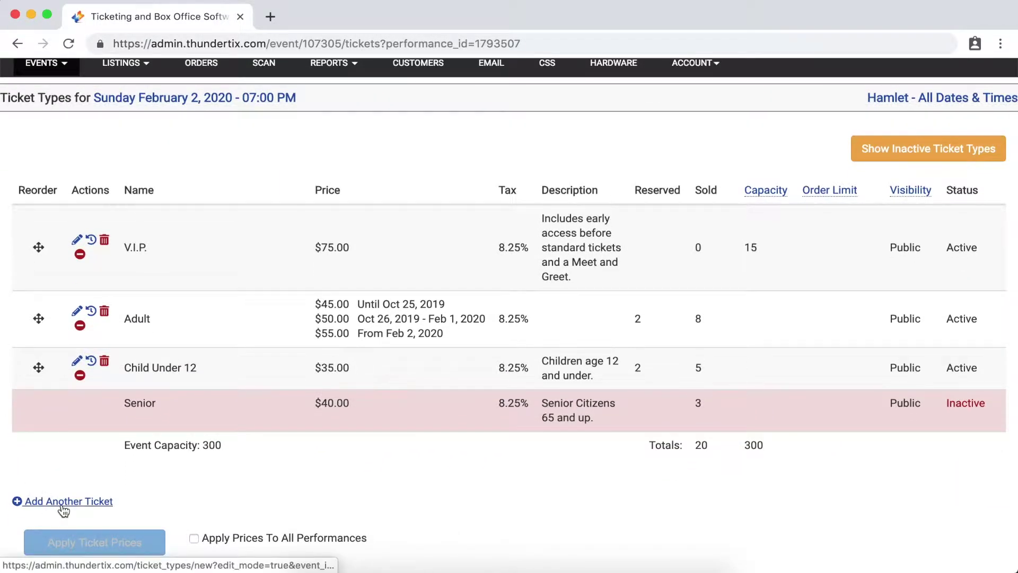
left_click(193, 539)
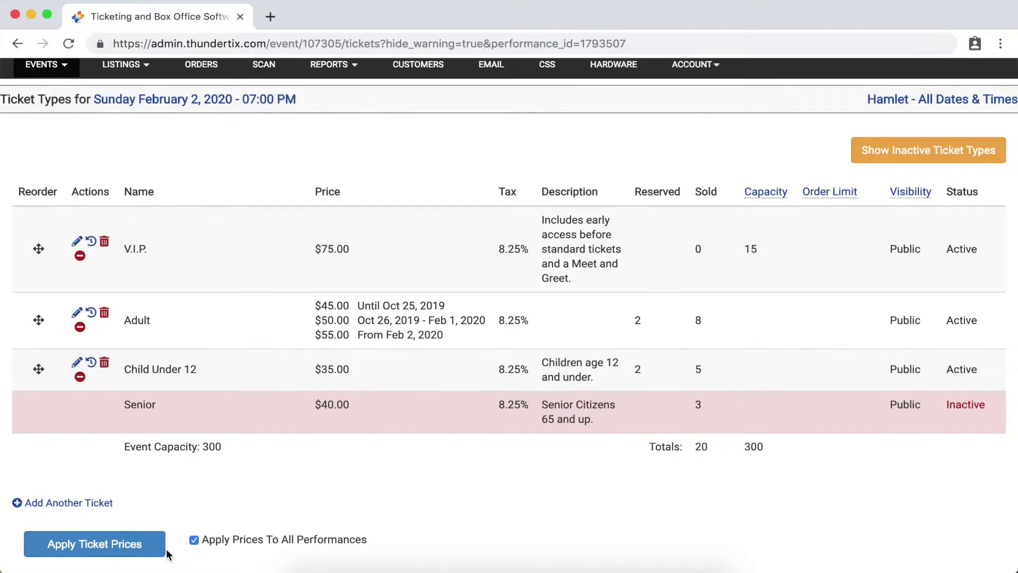
left_click(154, 556)
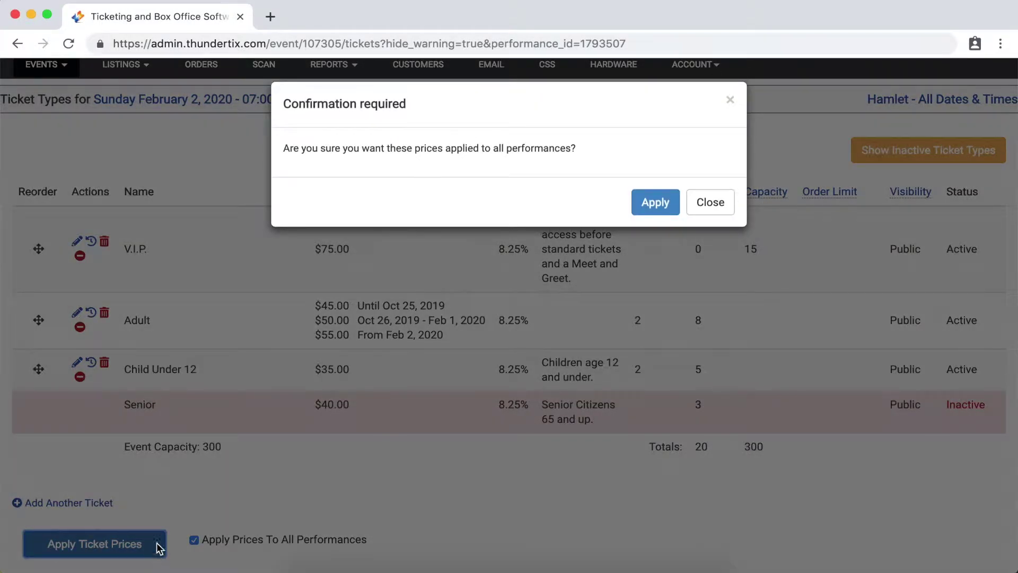
left_click(653, 212)
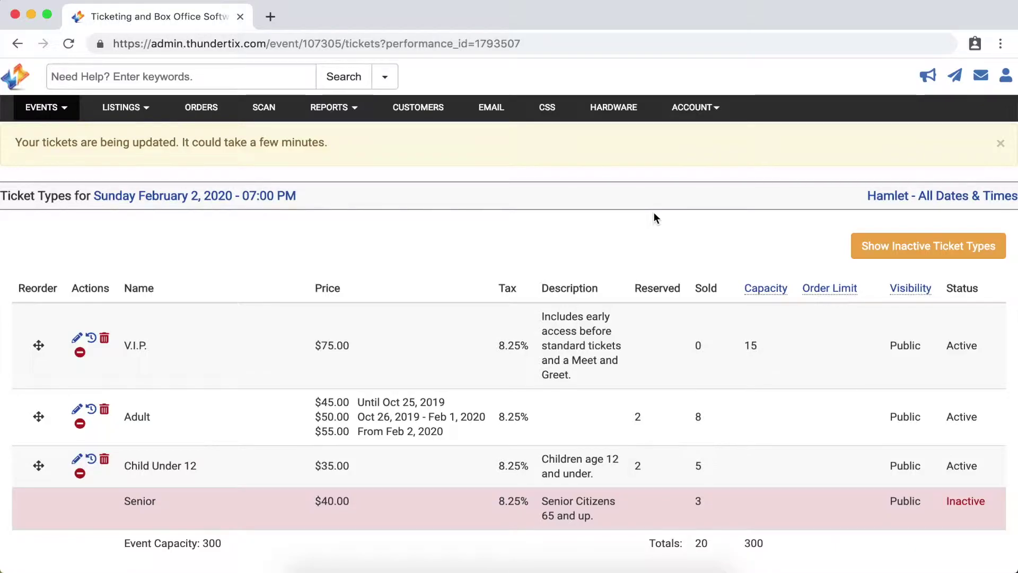
left_click(1000, 144)
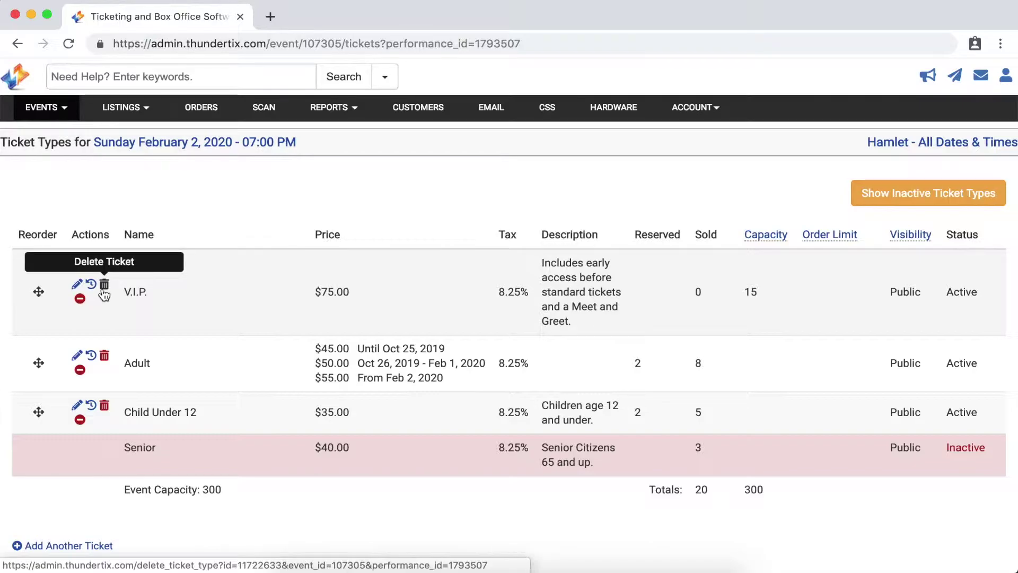
- Show the inactive ticket types, review them together with their sold numbers, and hide them again
left_click(1001, 204)
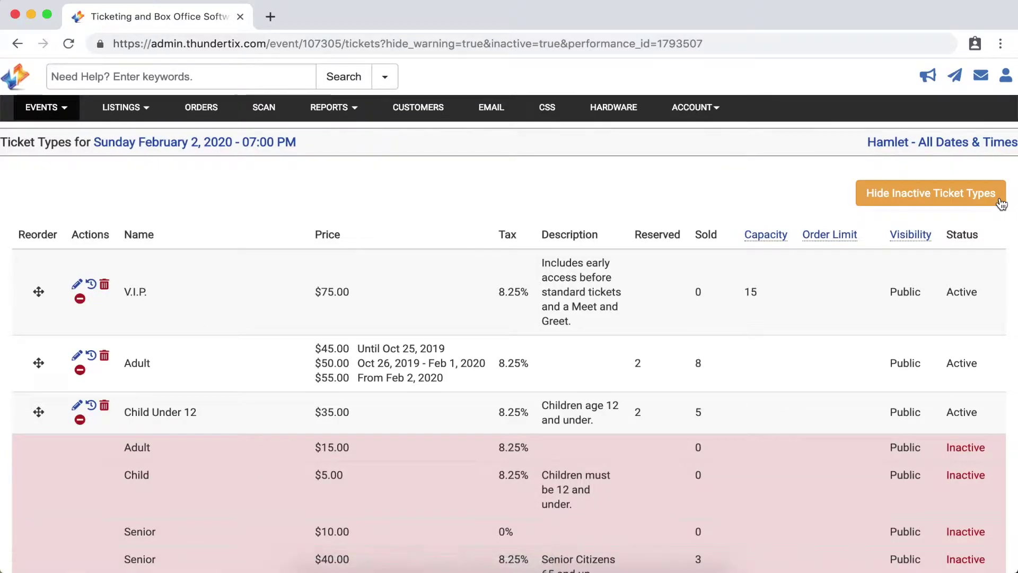
scroll(1001, 205, "down", 2)
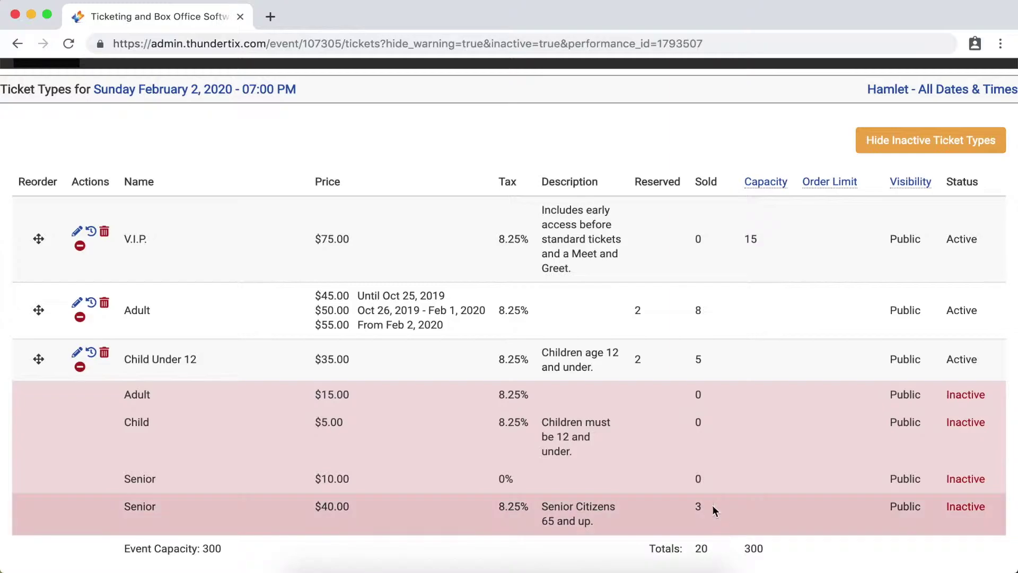
left_click(1001, 142)
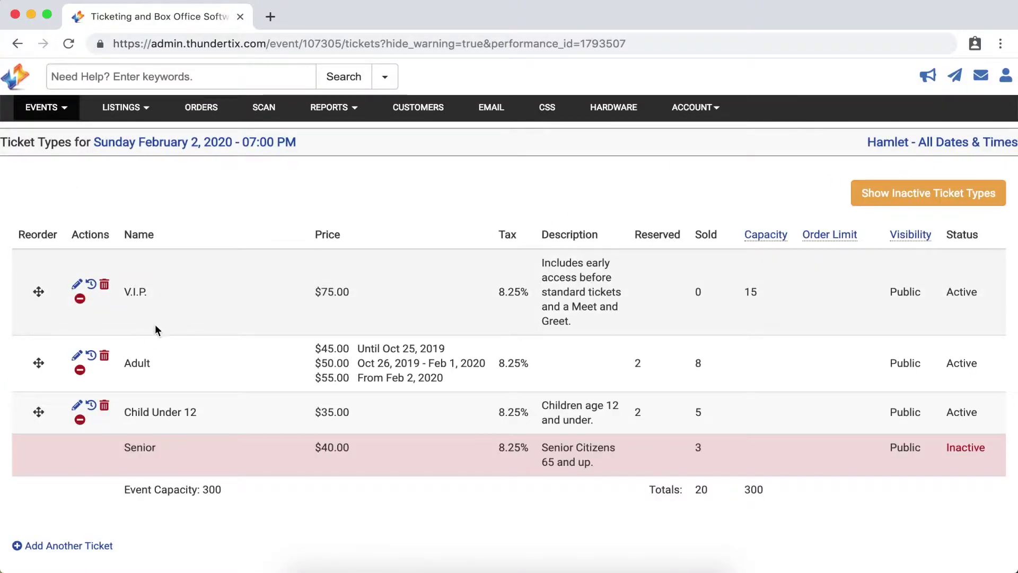
- View the revision history of the active Adult ticket type and return to the ticket types list
left_click(91, 365)
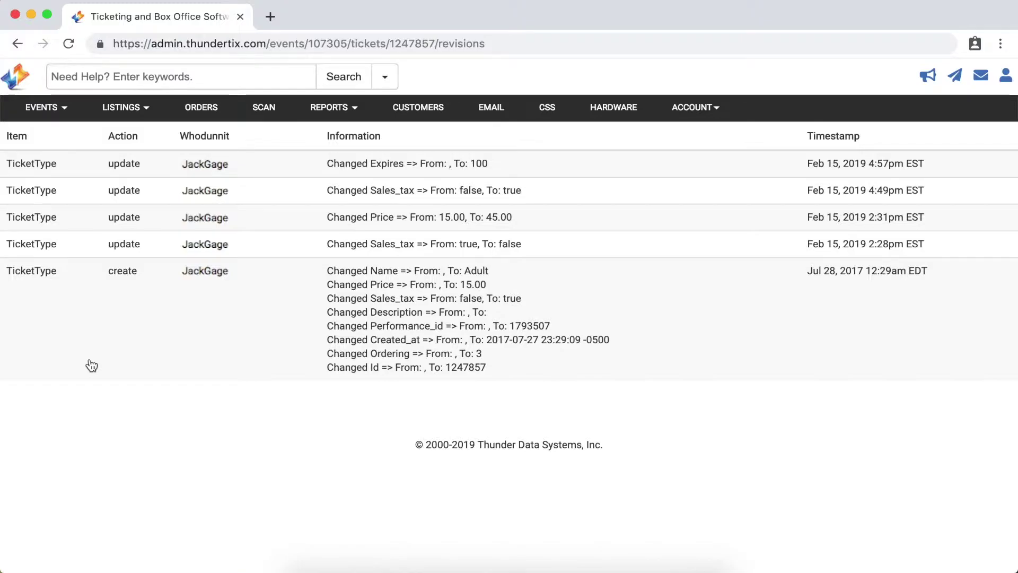
left_click(27, 45)
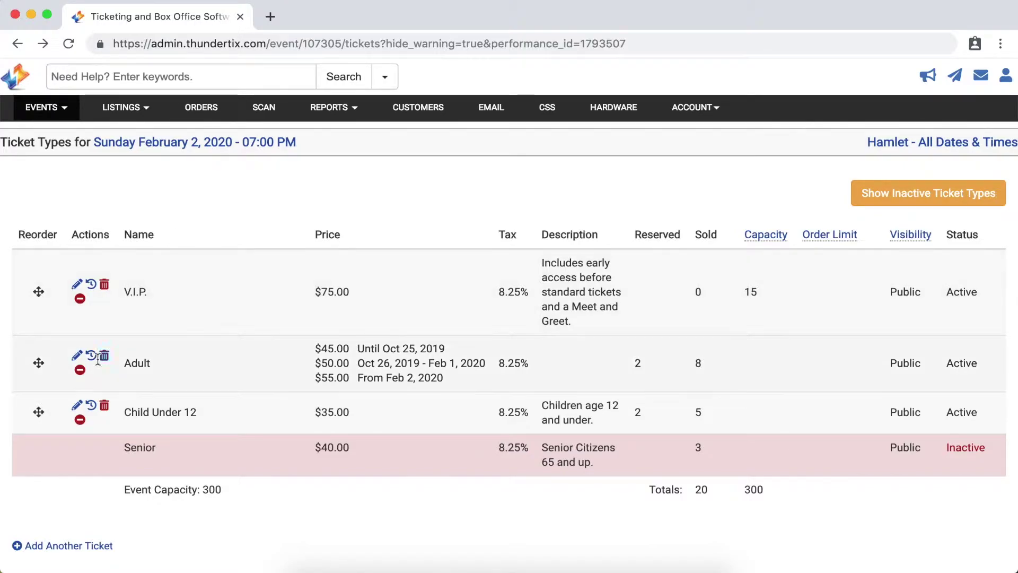
- Reset the barcodes of the Child Under 12 ticket type and accept the first confirmation
left_click(79, 424)
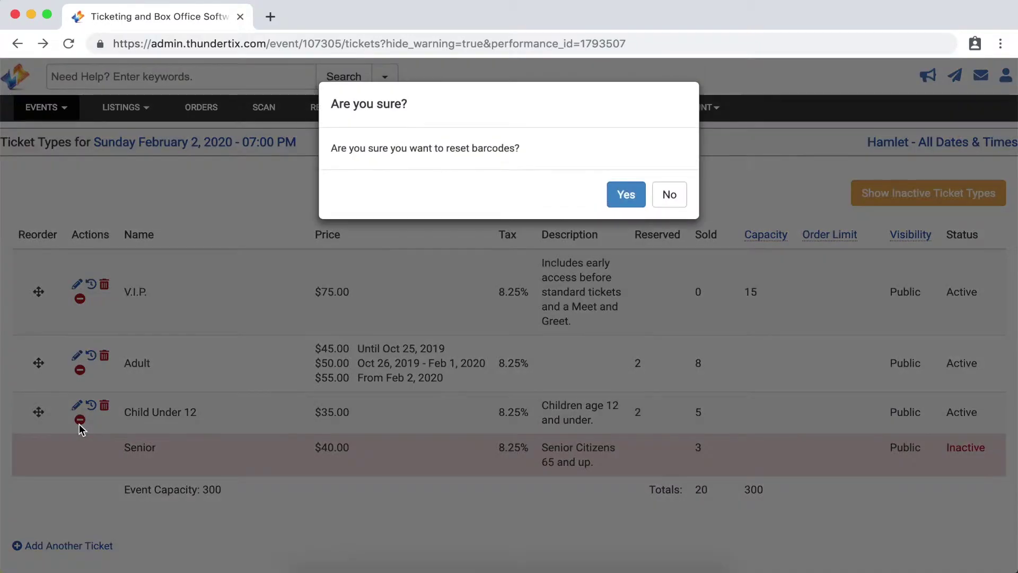
left_click(611, 202)
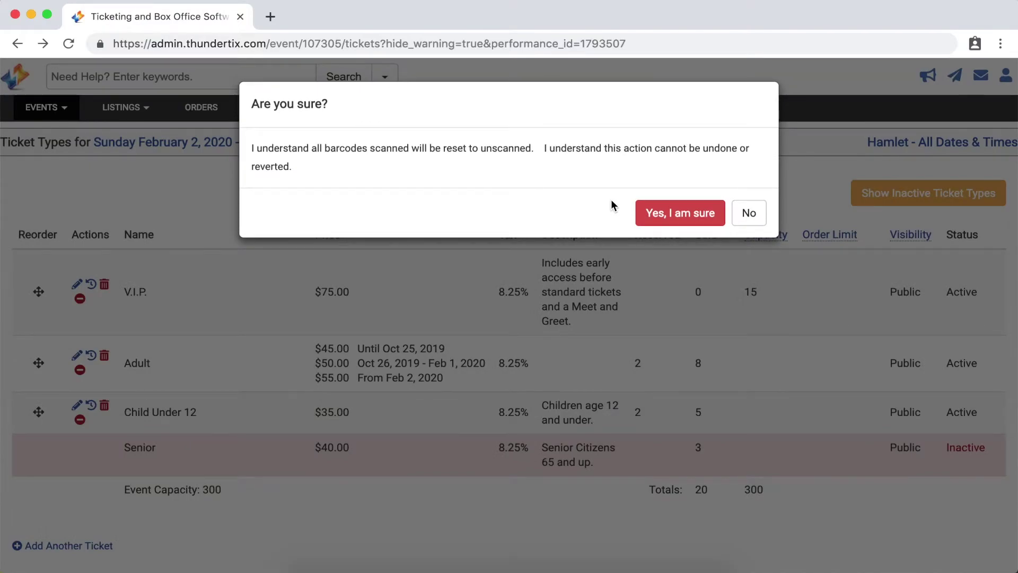